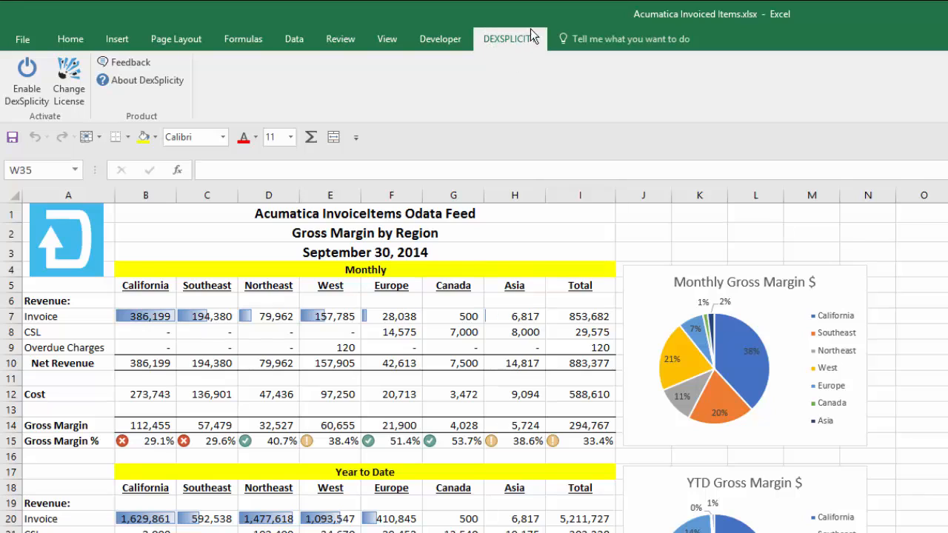
Enable DexSplicity and open the Data Sources task pane.
left_click(30, 102)
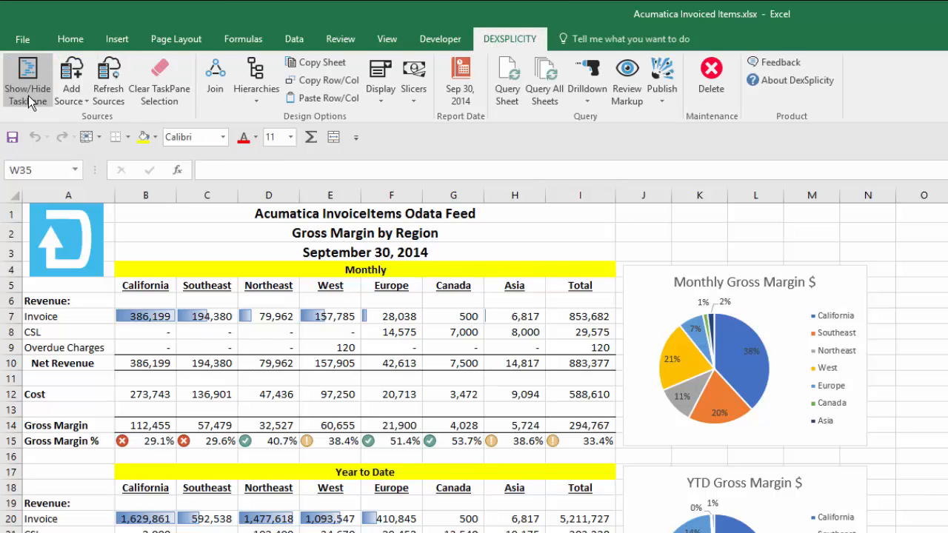
left_click(29, 97)
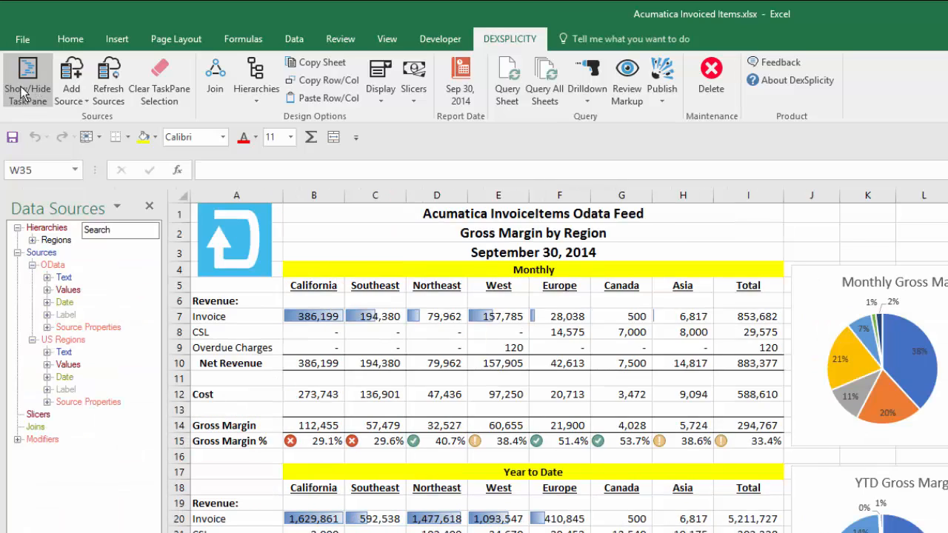
Examine the OData sheet and the OData source's Text, Date and Values fields in the Data Sources pane.
left_click(32, 340)
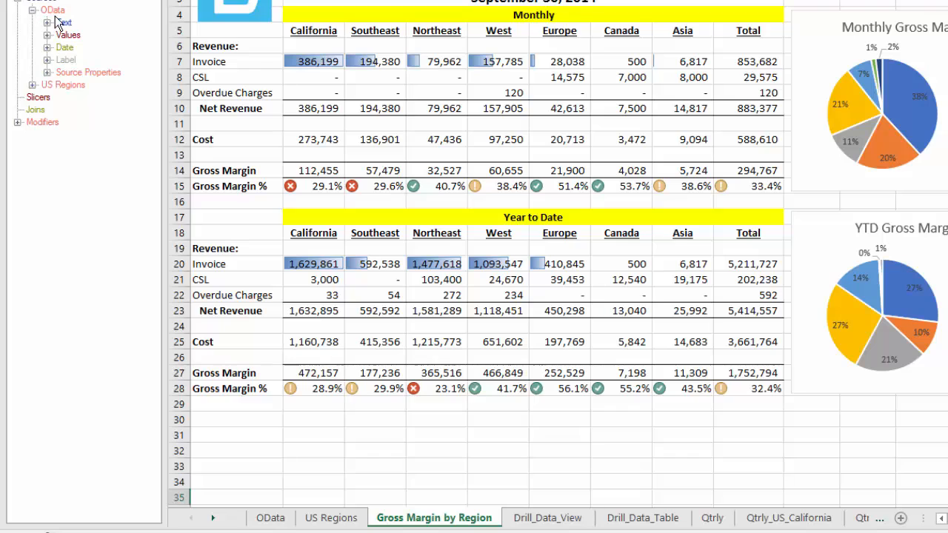
left_click(271, 518)
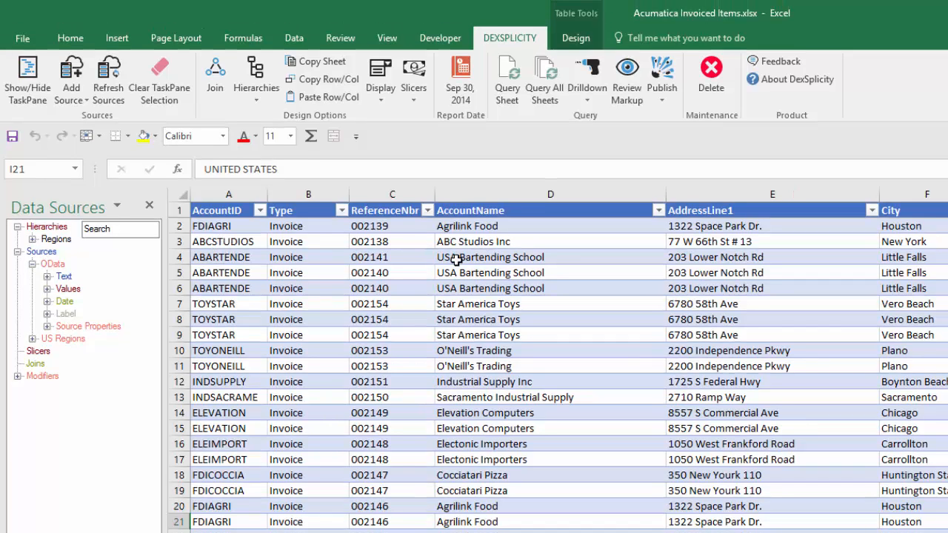
left_click(47, 277)
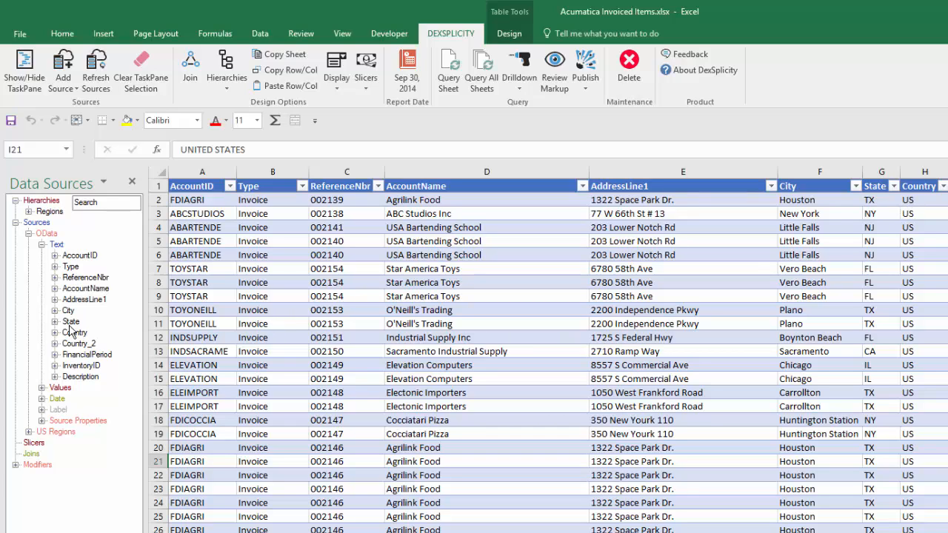
left_click(42, 245)
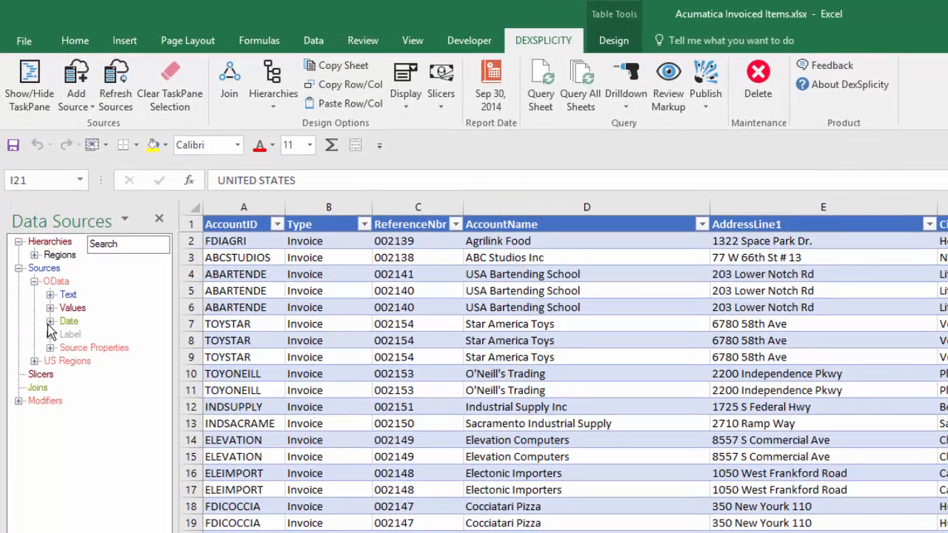
left_click(50, 321)
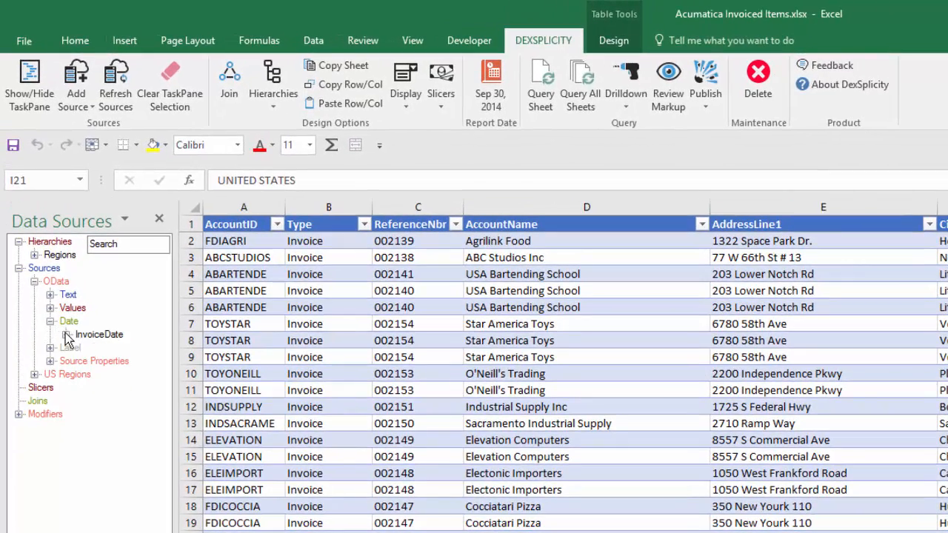
left_click(66, 335)
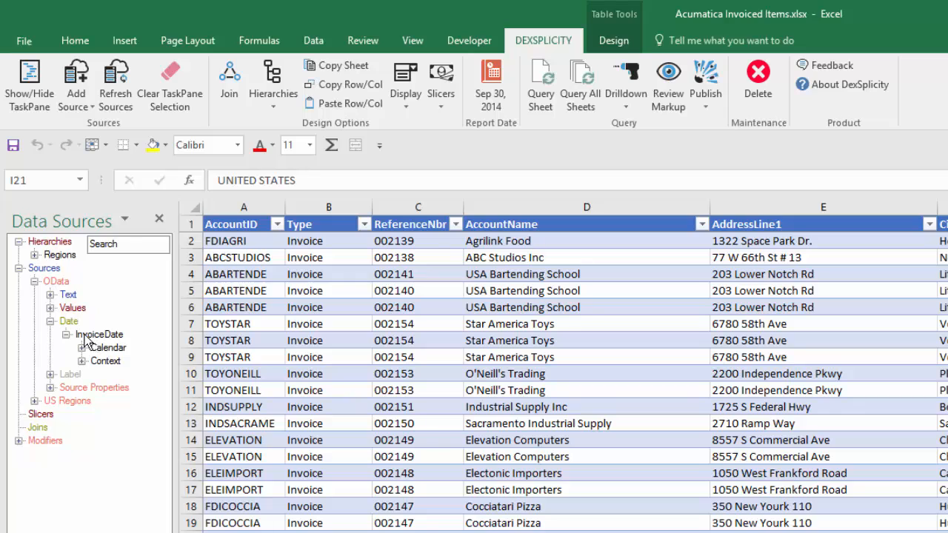
left_click(50, 322)
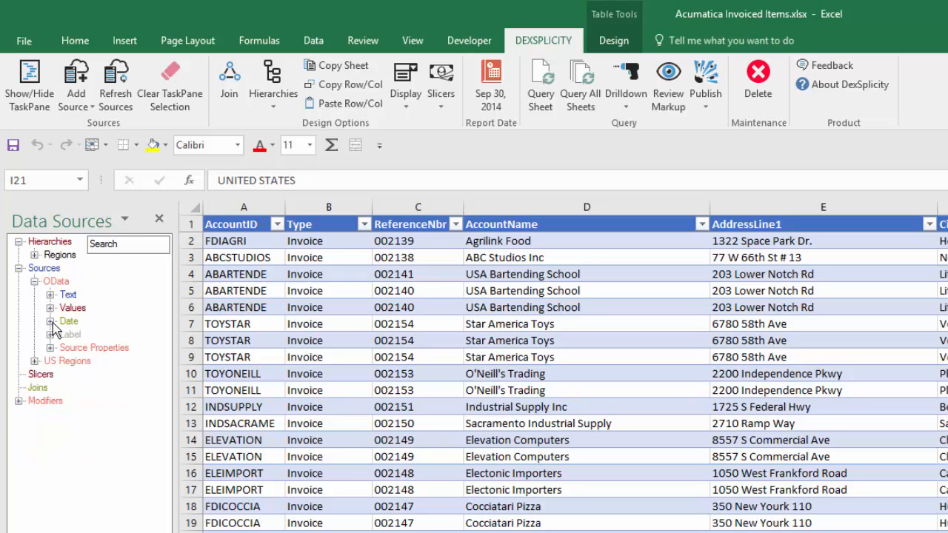
left_click(49, 308)
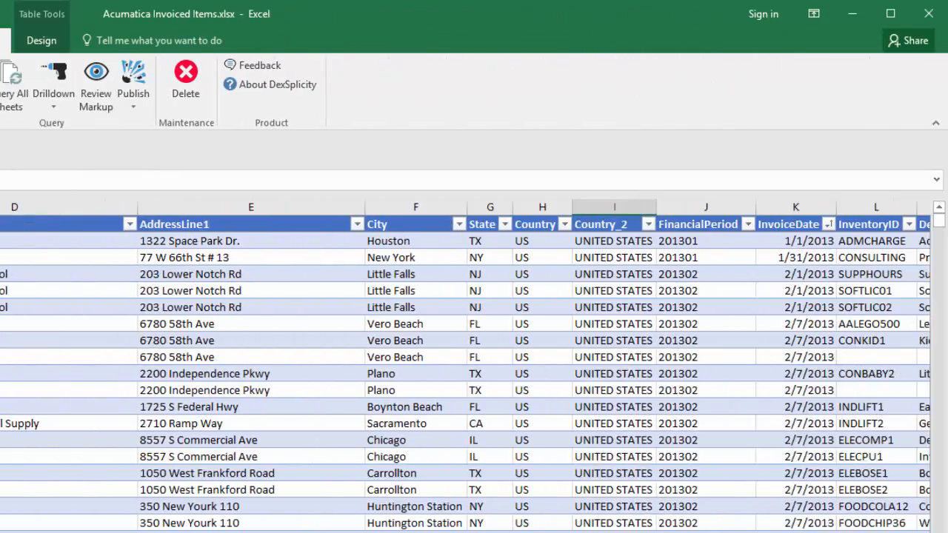
left_click_drag(175, 408, 103, 408)
scroll(474, 371, "right", 4)
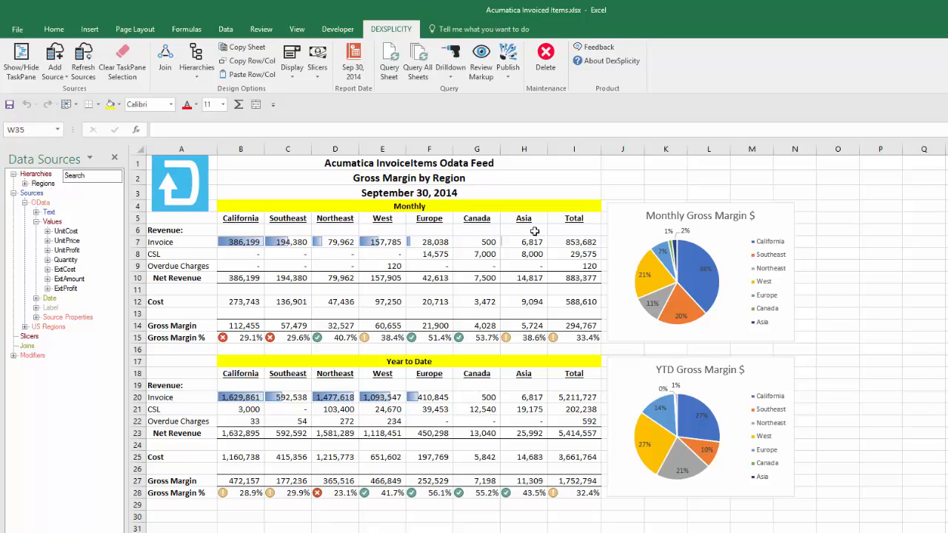
left_click(36, 222)
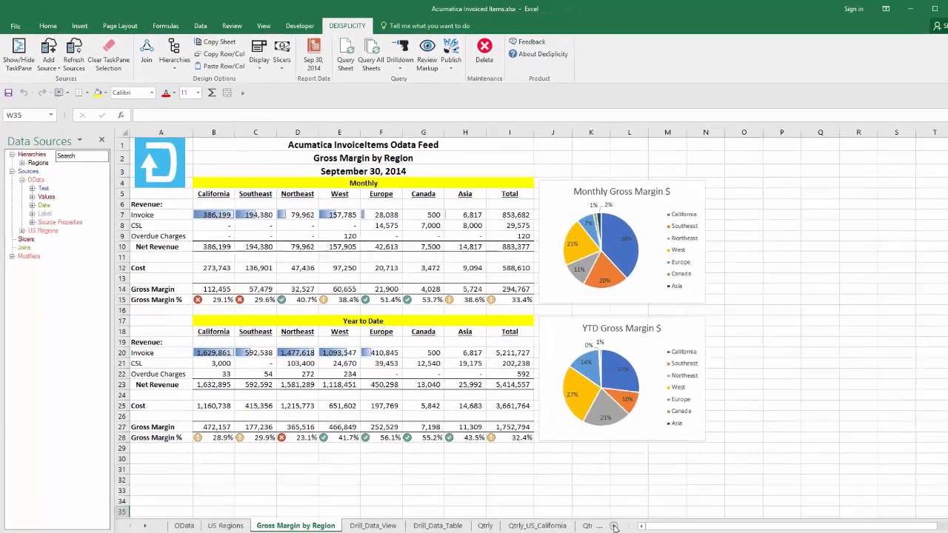
On a new sheet, place the Type items CSL, Invoice and Overdue Charge as separate rows from A5, and widen column A.
left_click(611, 524)
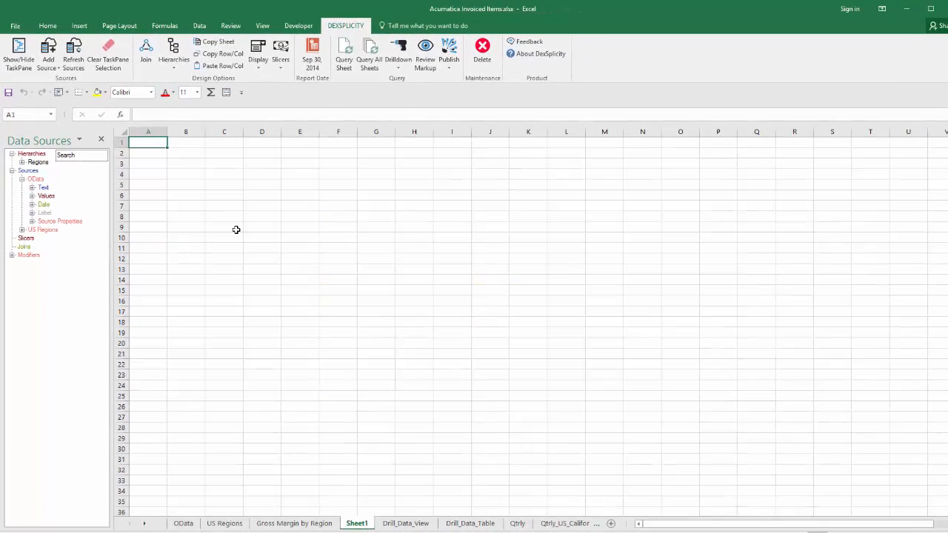
left_click(121, 185)
left_click(45, 261)
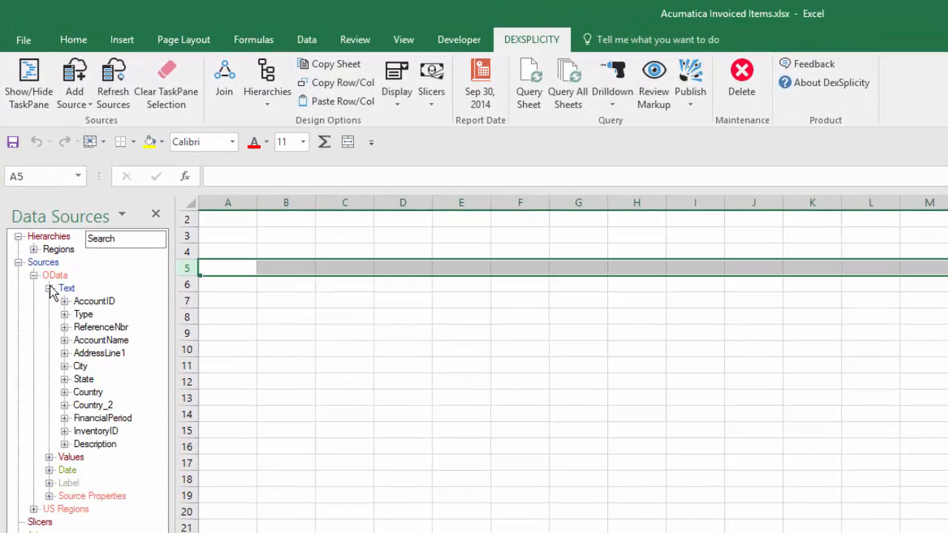
left_click(59, 286)
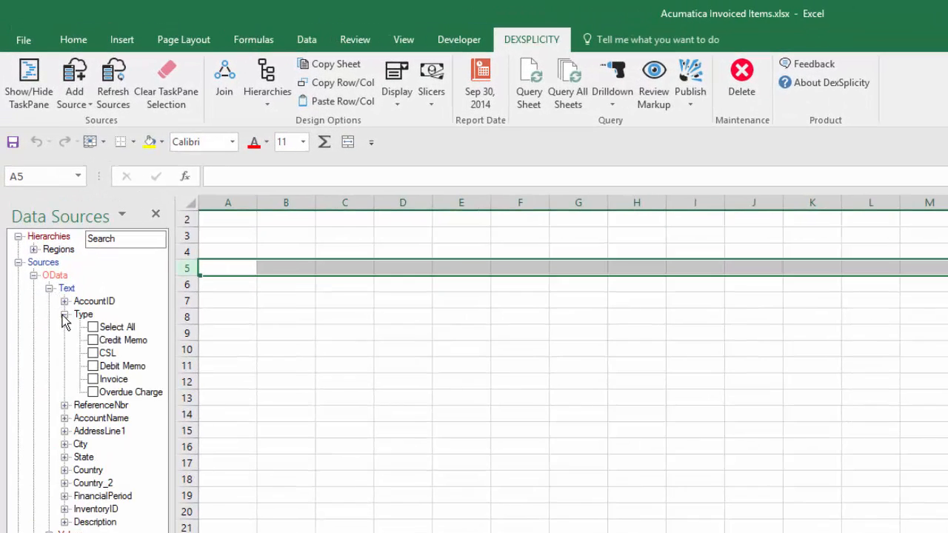
left_click(94, 354)
left_click(93, 379)
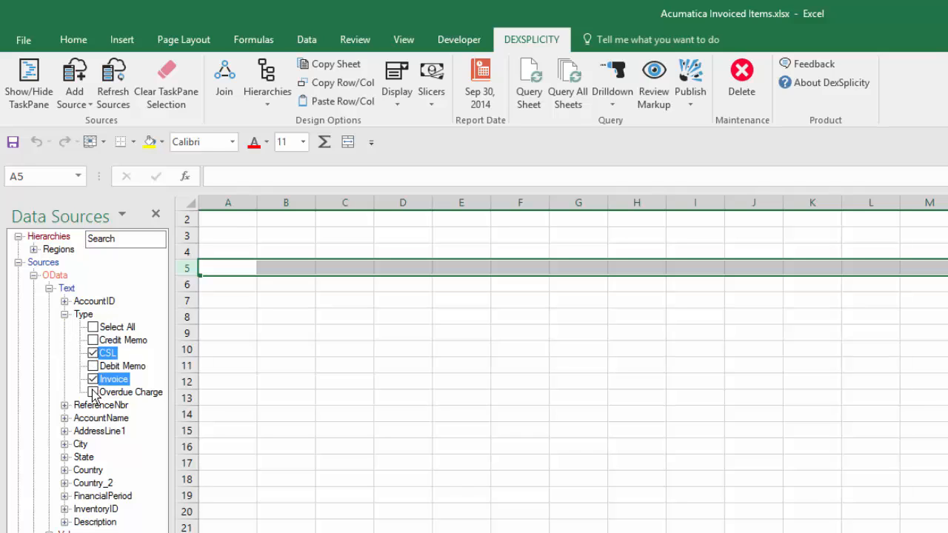
left_click(93, 393)
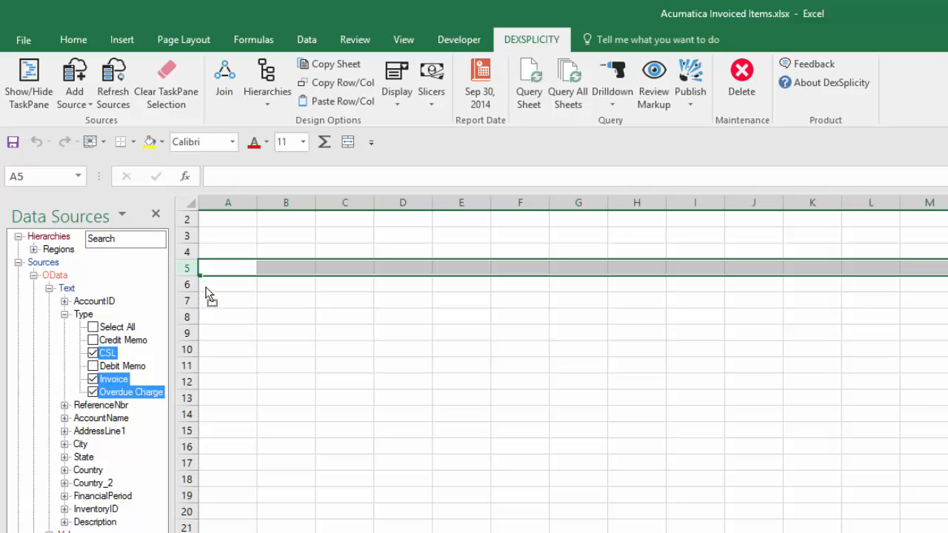
left_click_drag(226, 274, 226, 274)
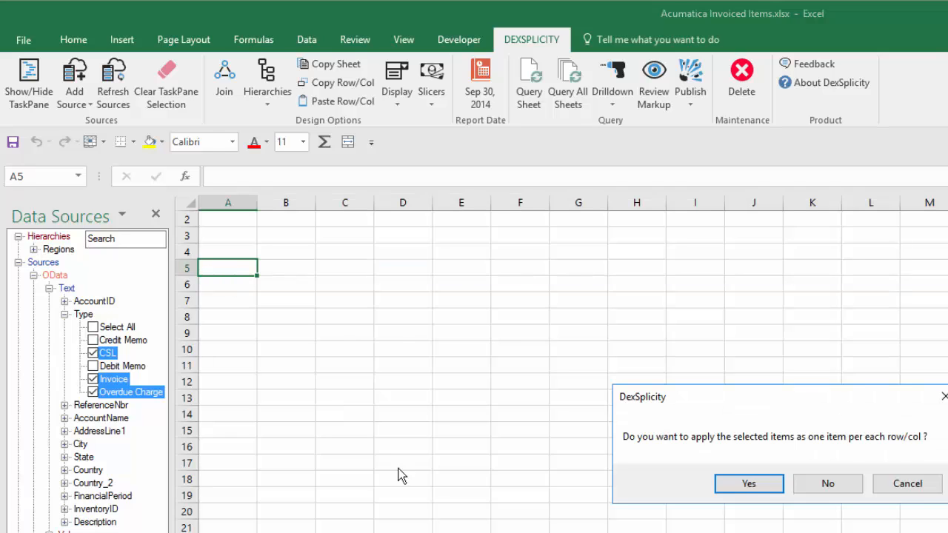
left_click(740, 488)
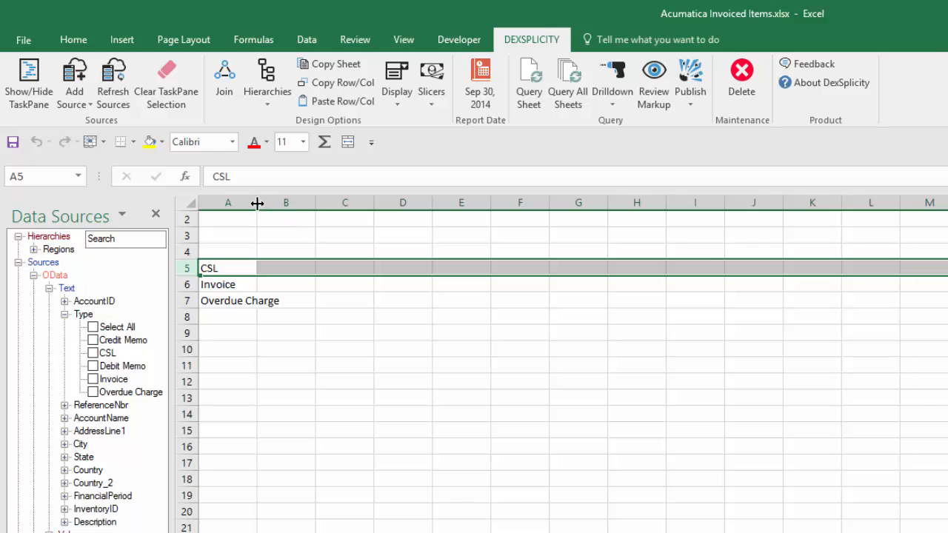
left_click_drag(257, 203, 293, 202)
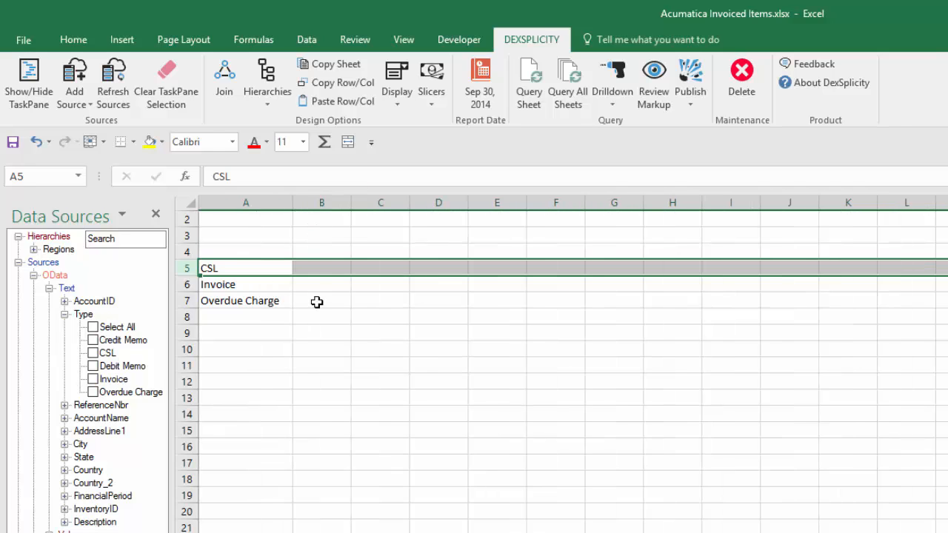
Place the US Regions hierarchy members California, Southeast, Northeast and West as separate column headers in row 2 from column B.
left_click(33, 274)
left_click(33, 250)
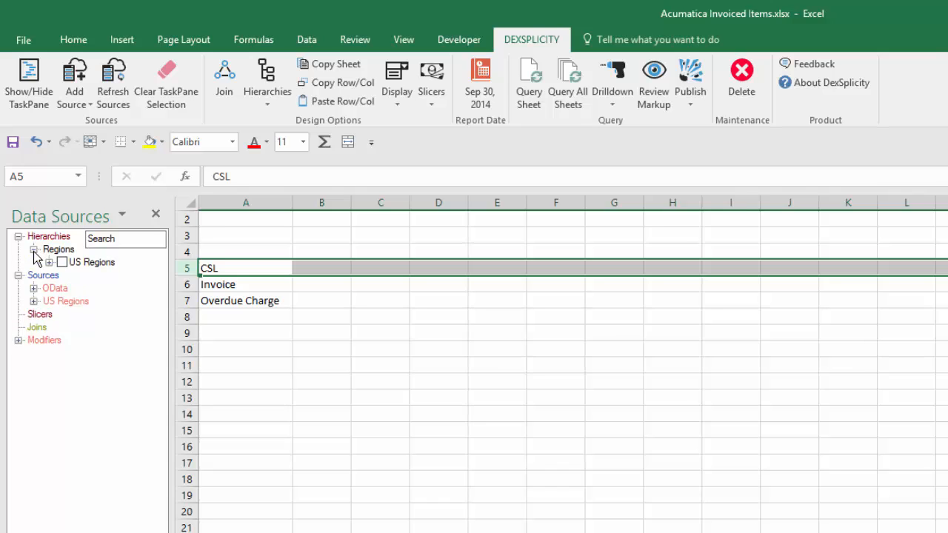
left_click(49, 263)
left_click(77, 275)
left_click(77, 288)
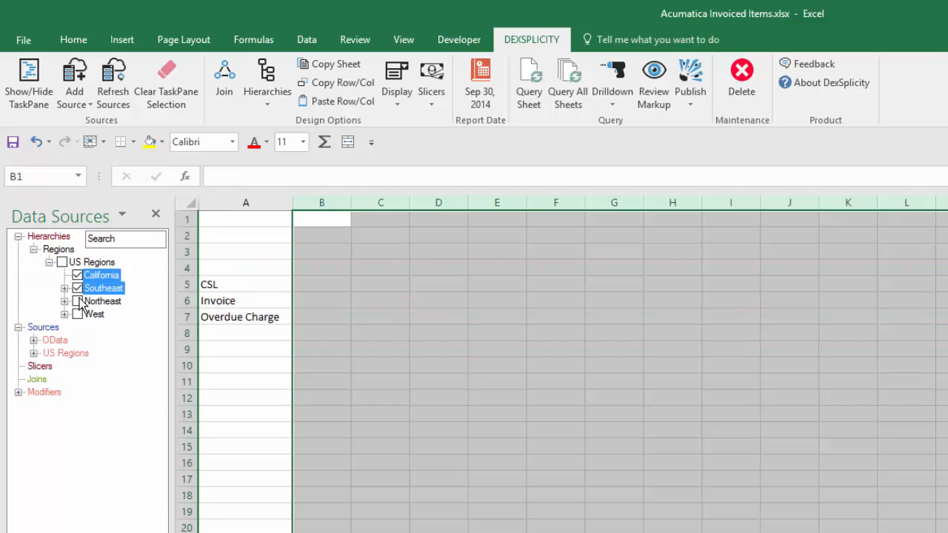
left_click(78, 301)
left_click(78, 314)
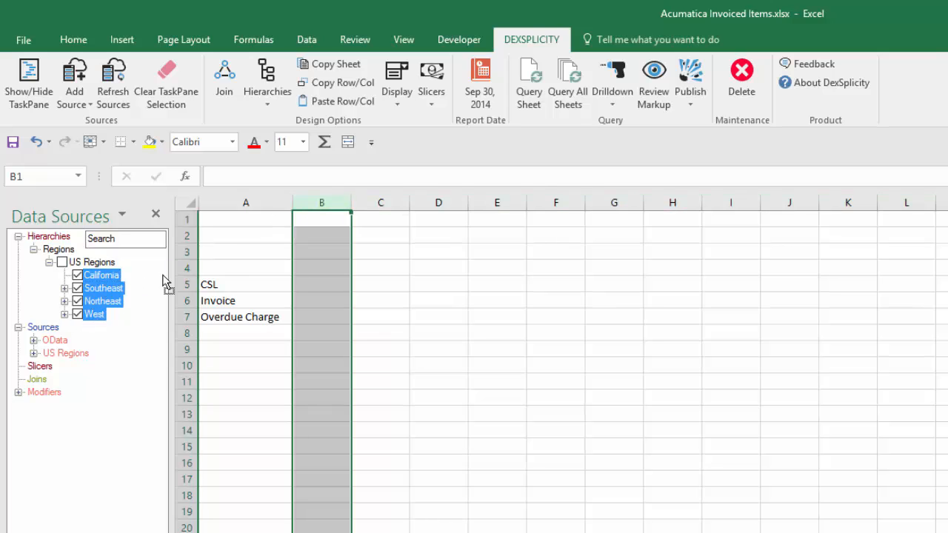
left_click(314, 257)
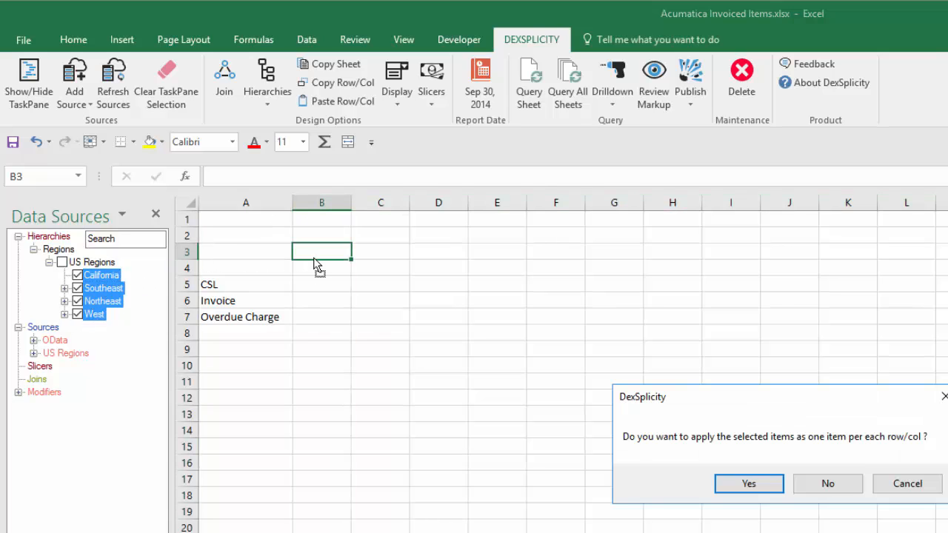
left_click(747, 483)
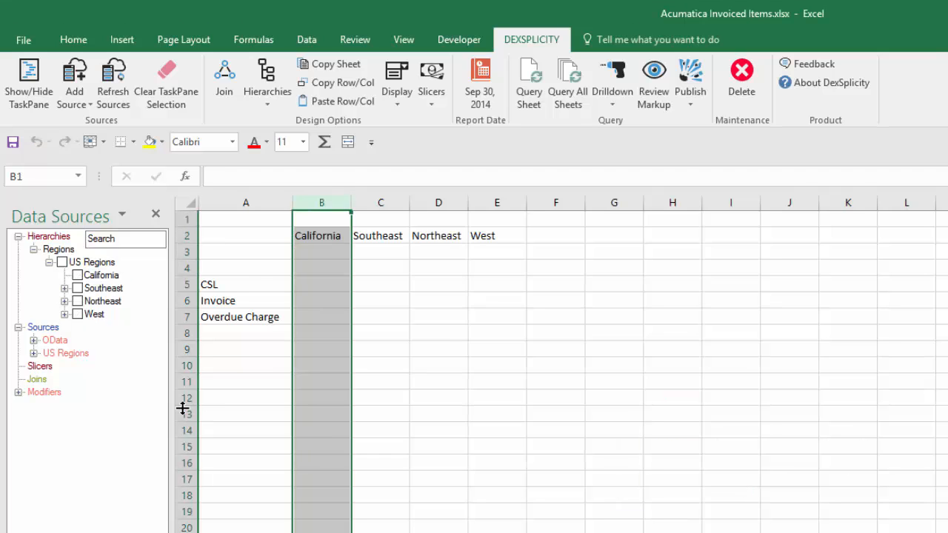
Enter the column headers Europe, Canada and Asia in F2 to H2.
left_click(18, 237)
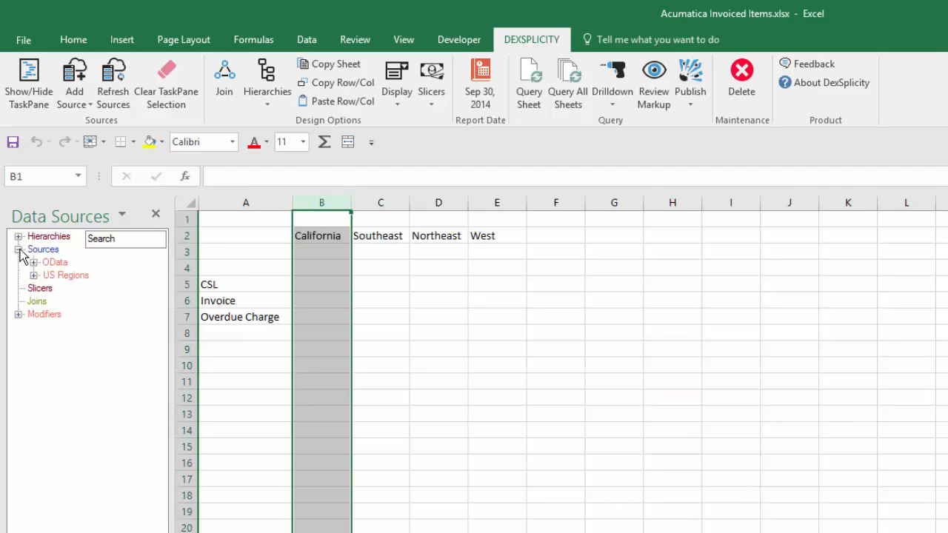
left_click(34, 262)
left_click(64, 301)
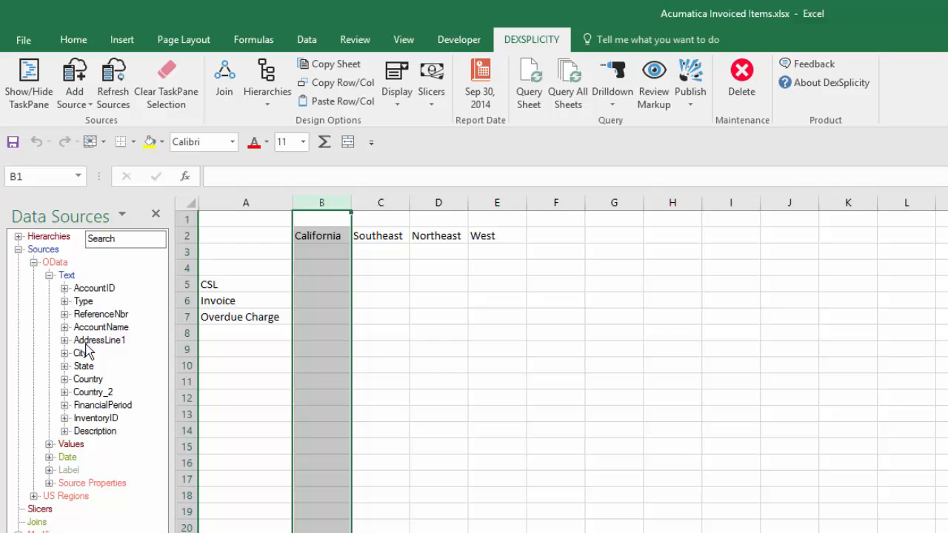
left_click(65, 392)
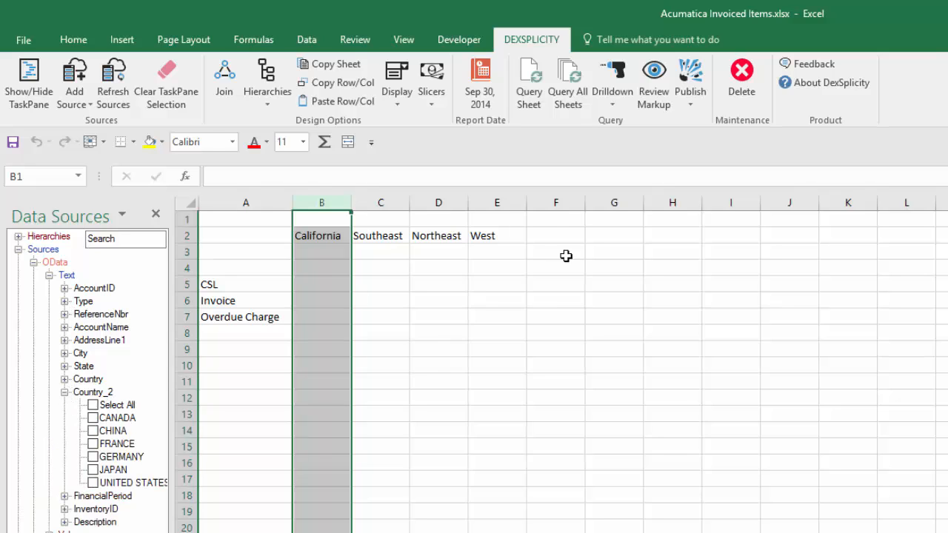
left_click(554, 237)
type("Europe")
key("Tab")
type("Canada")
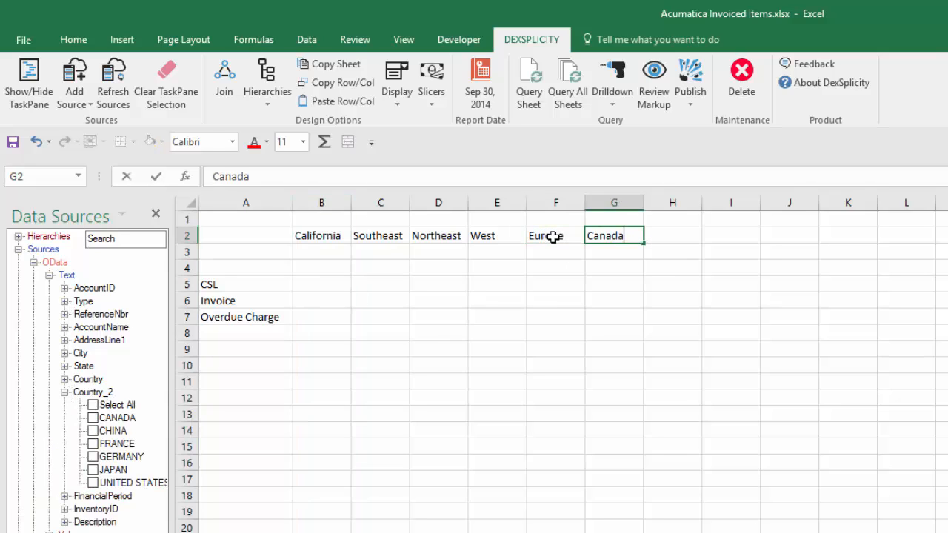
key("Tab")
type("Asia")
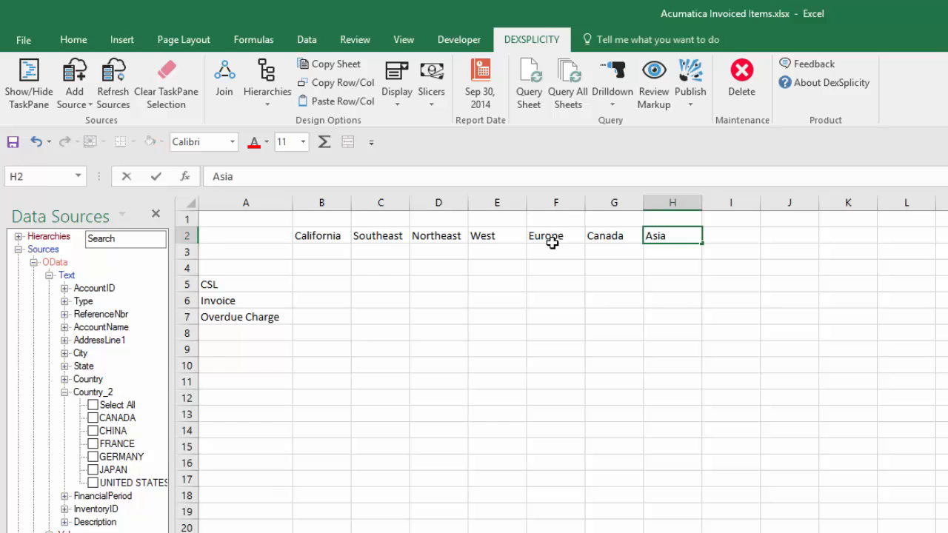
key("Return")
Apply Country_2 values FRANCE and GERMANY to the Europe column as one combined item.
left_click(93, 444)
left_click(93, 456)
left_click_drag(122, 451, 556, 391)
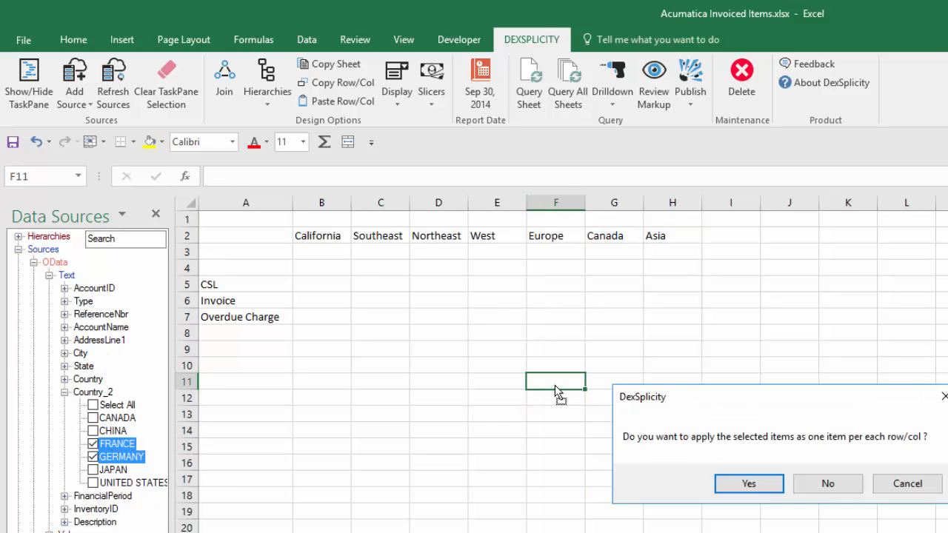
left_click(827, 485)
Apply the Country_2 value CANADA to the Canada column.
left_click(610, 200)
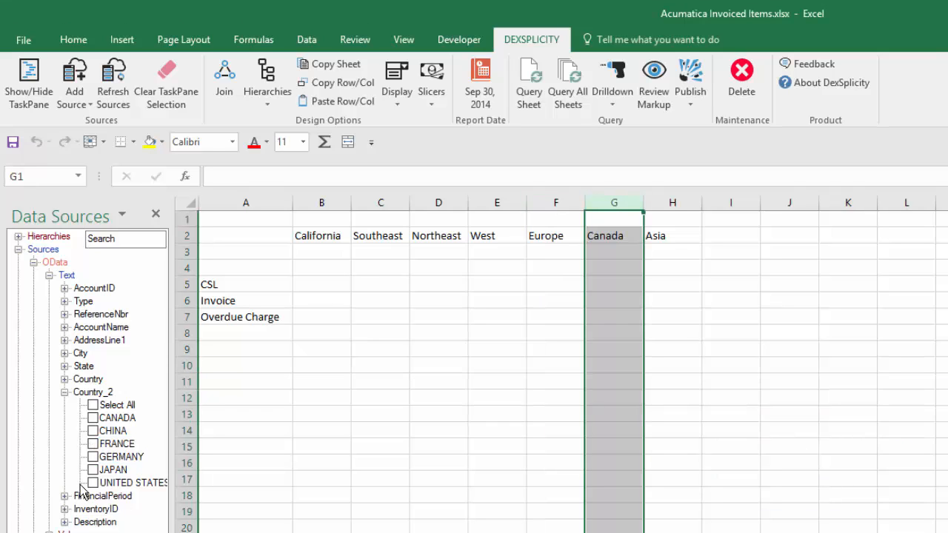
left_click(93, 418)
left_click(118, 419)
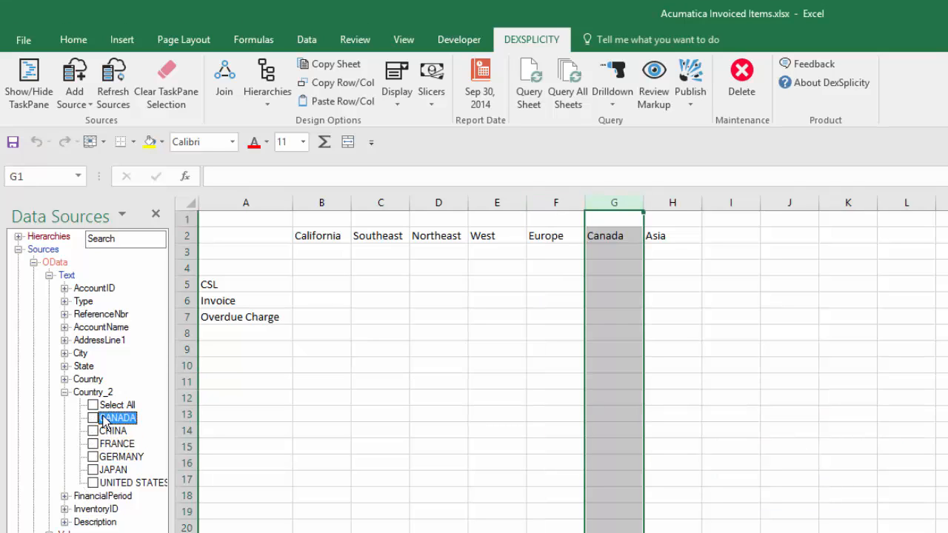
left_click(96, 420)
left_click_drag(105, 420, 599, 371)
Apply the Country_2 values CHINA and JAPAN to the Asia column as one combined item.
left_click(677, 195)
left_click(93, 431)
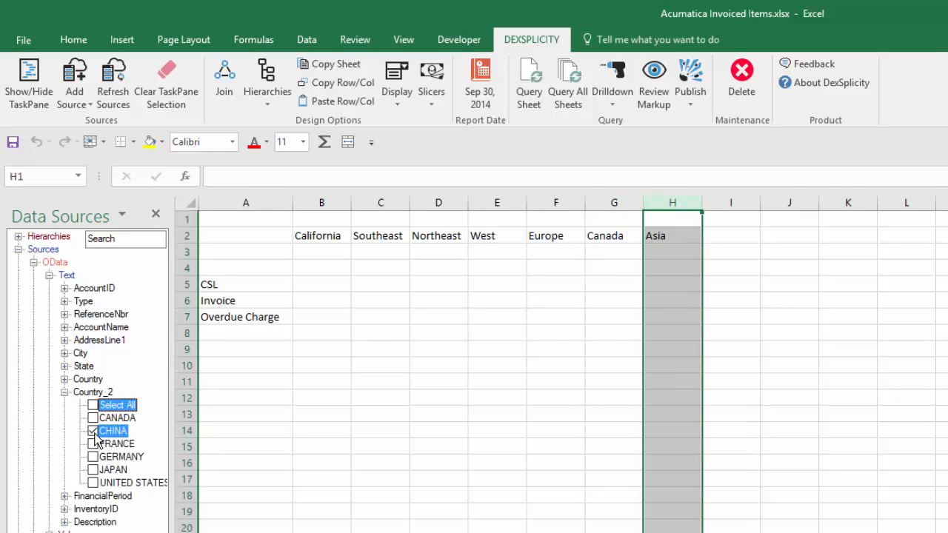
left_click(93, 470)
left_click_drag(110, 474, 675, 432)
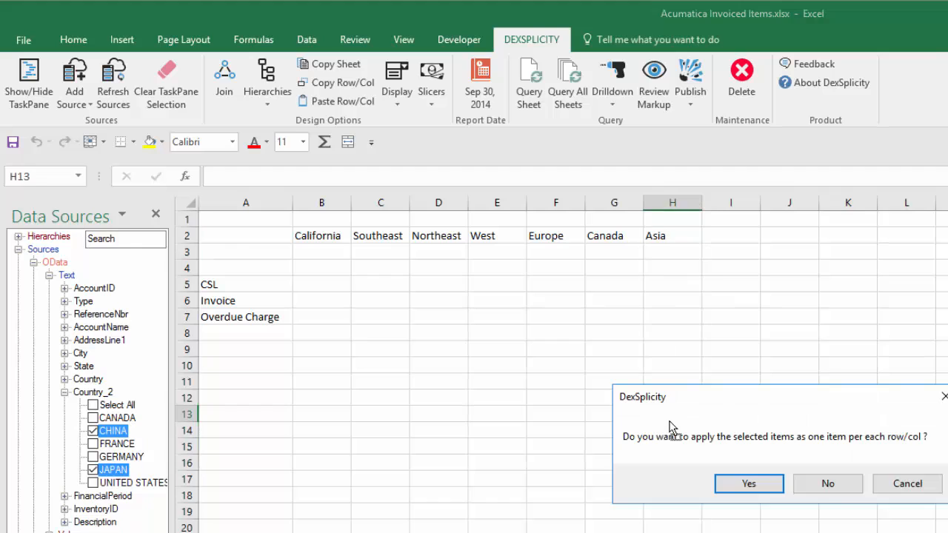
left_click(825, 483)
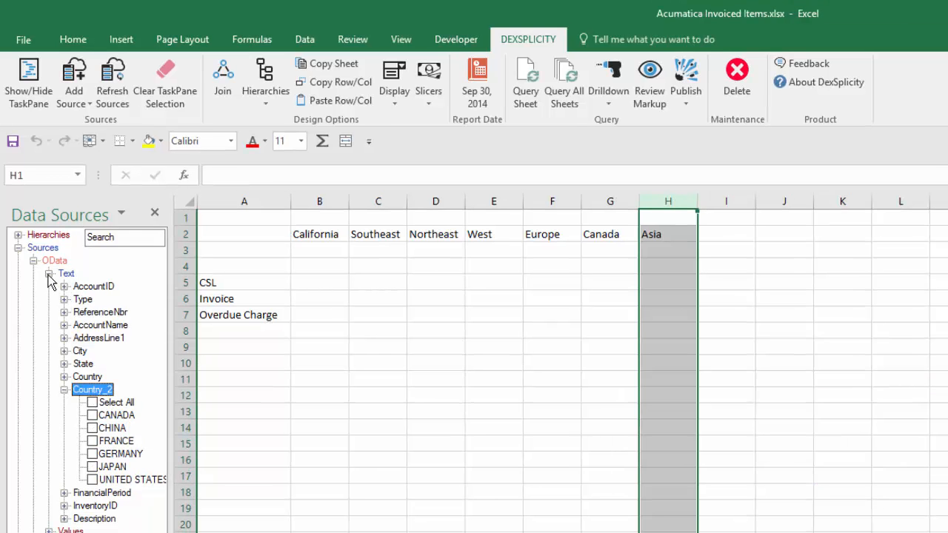
Enter the label Revenue: in A4.
left_click(49, 275)
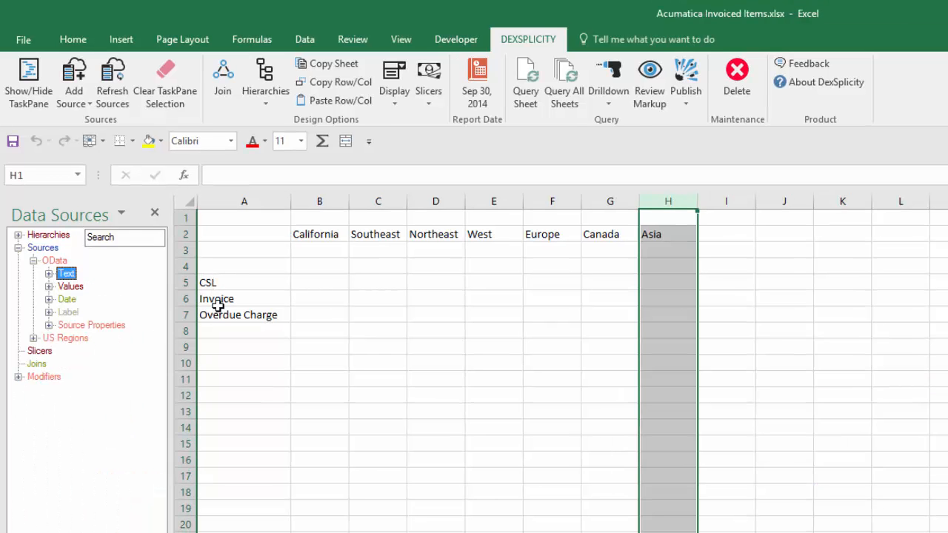
left_click(217, 274)
type("Revenue:")
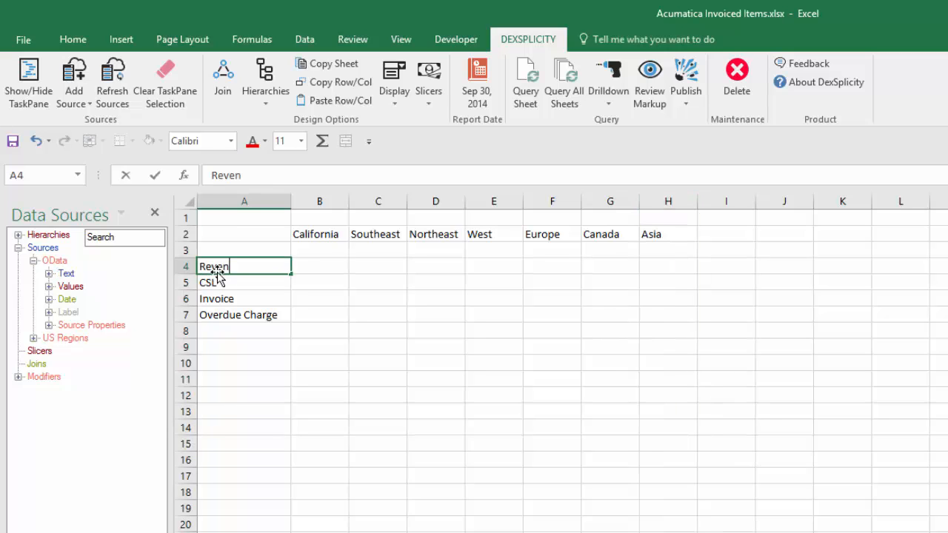
key("Return")
Apply the ExtAmount Sum value to the CSL, Invoice and Overdue Charge rows 5 to 7.
left_click(49, 287)
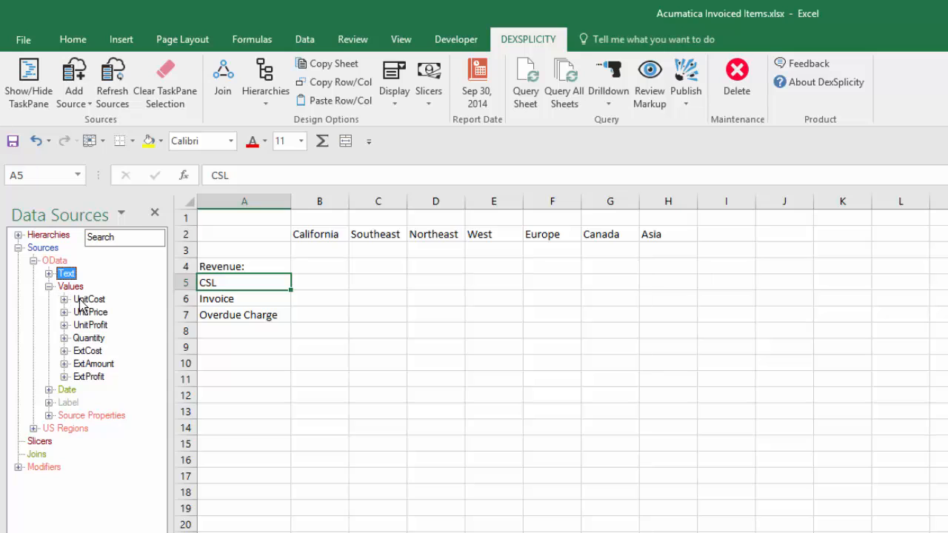
left_click(65, 364)
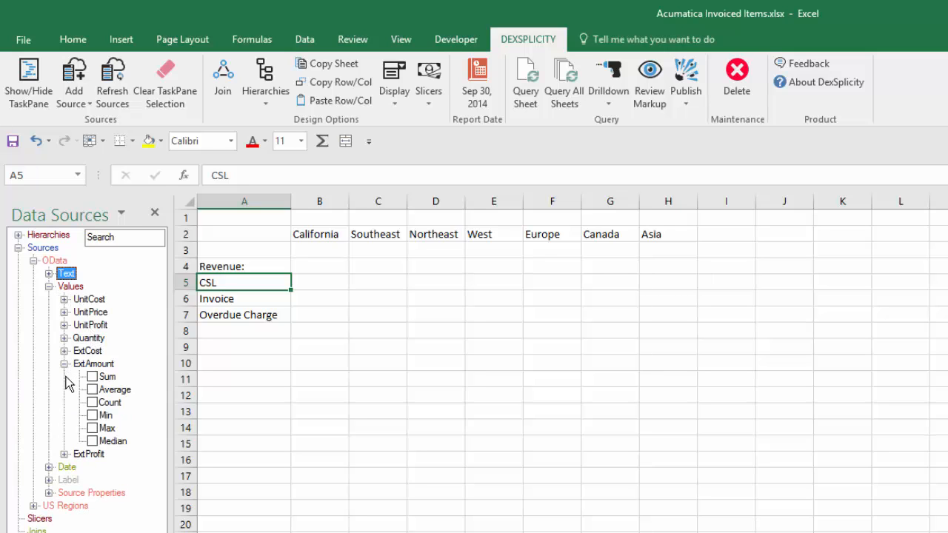
left_click(92, 377)
left_click_drag(183, 282, 186, 316)
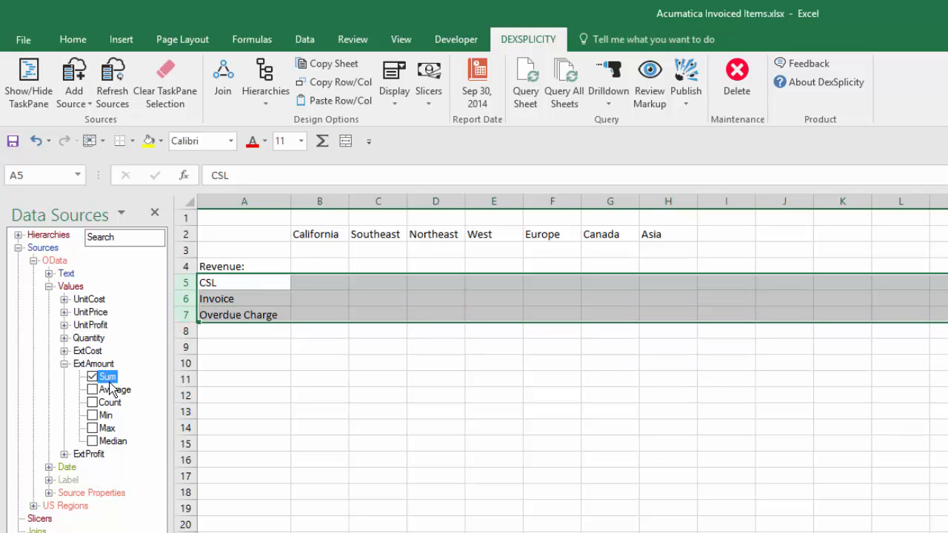
left_click_drag(109, 381, 235, 289)
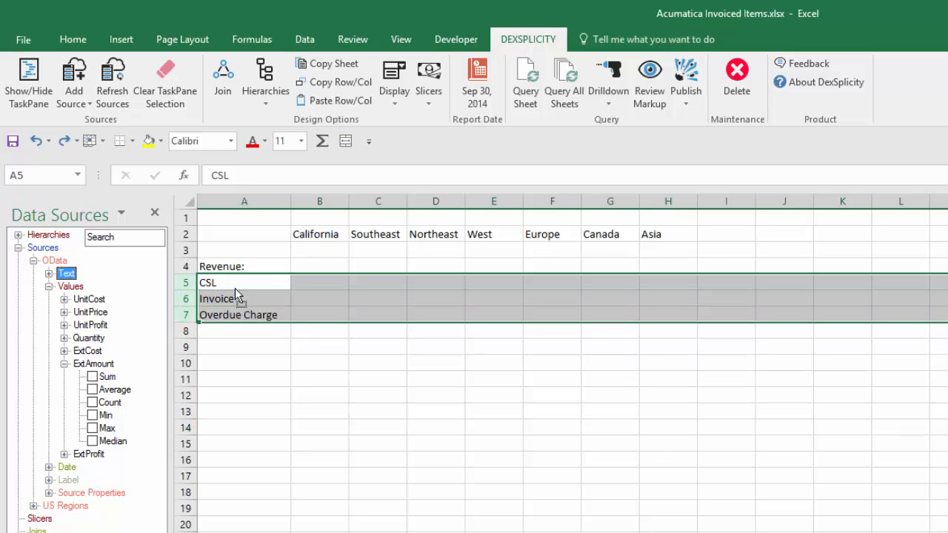
Apply the InvoiceDate Context Months value Current Month to rows 5 to 7 and query the sheet.
left_click(64, 364)
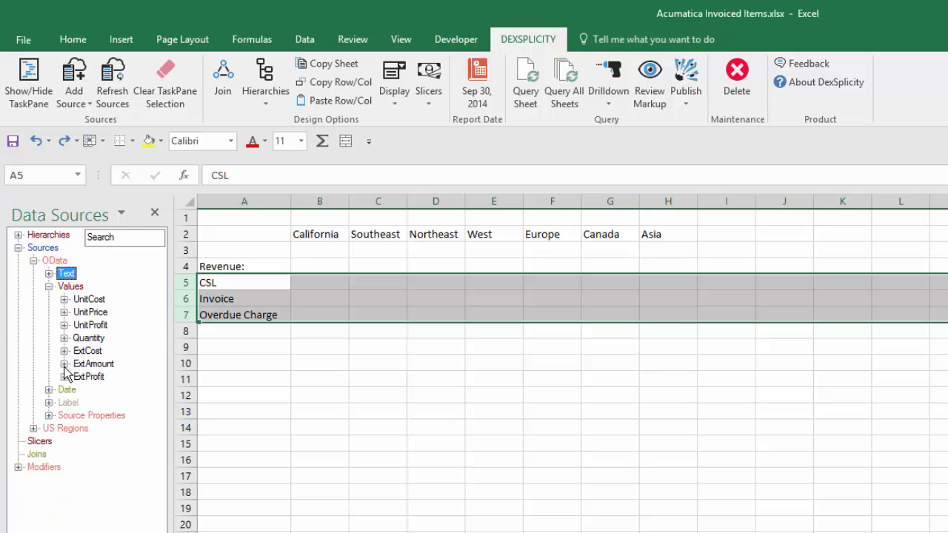
left_click(48, 389)
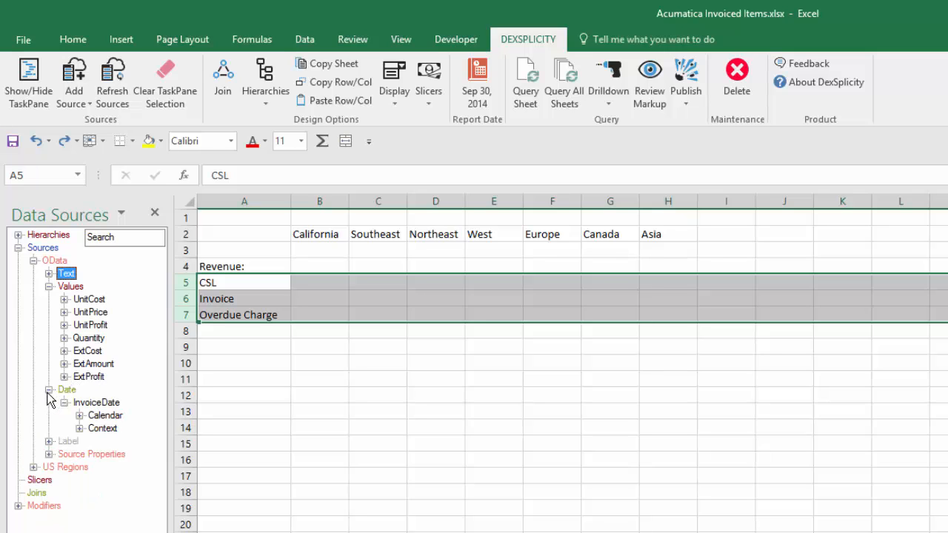
left_click(79, 428)
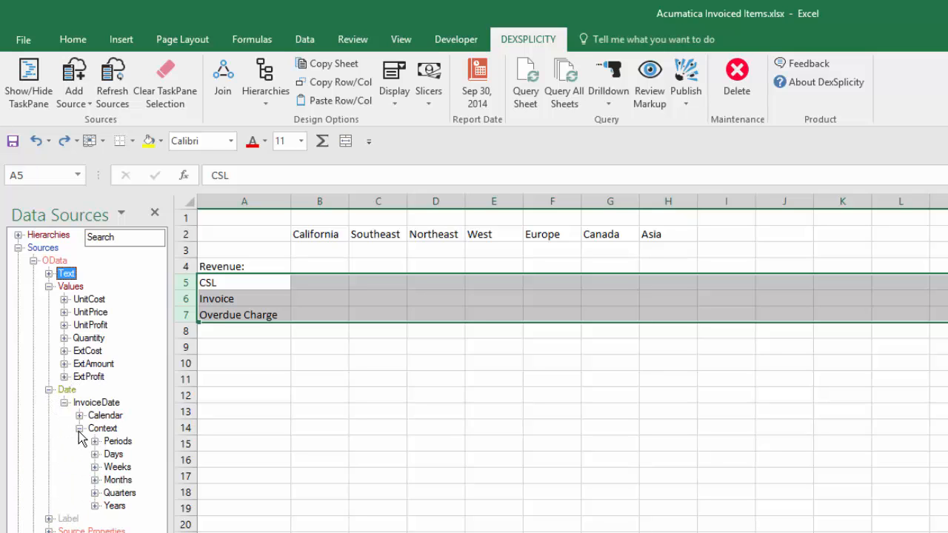
left_click(95, 480)
left_click(168, 492)
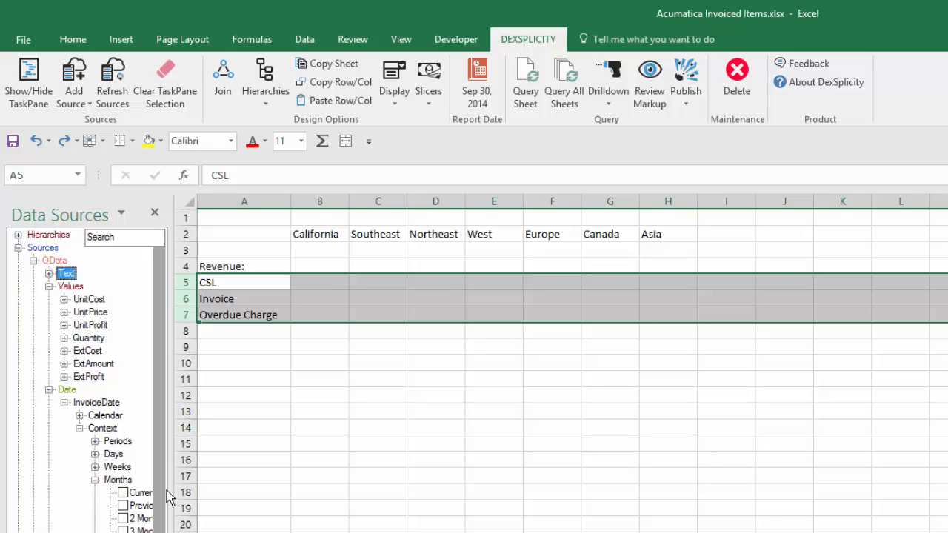
left_click_drag(168, 488, 287, 490)
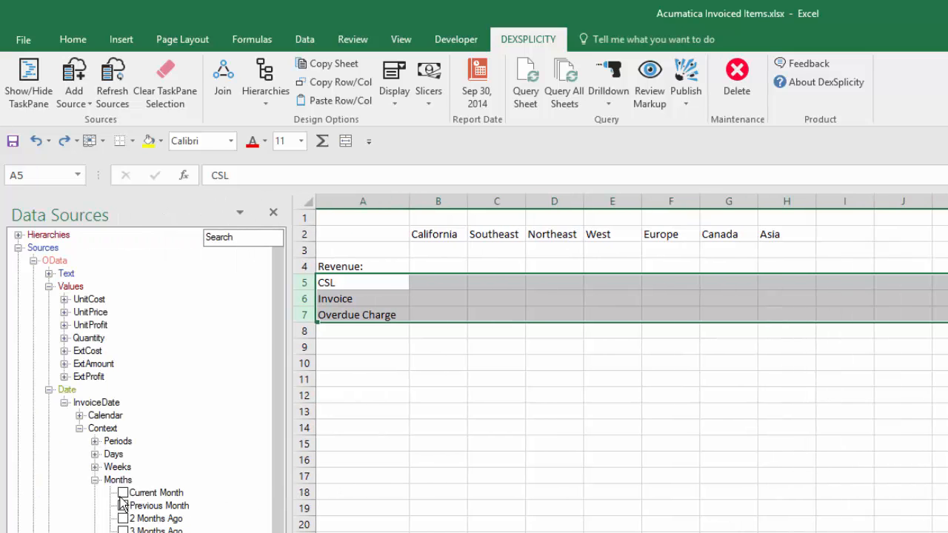
left_click(123, 493)
left_click_drag(158, 492, 358, 287)
left_click(533, 101)
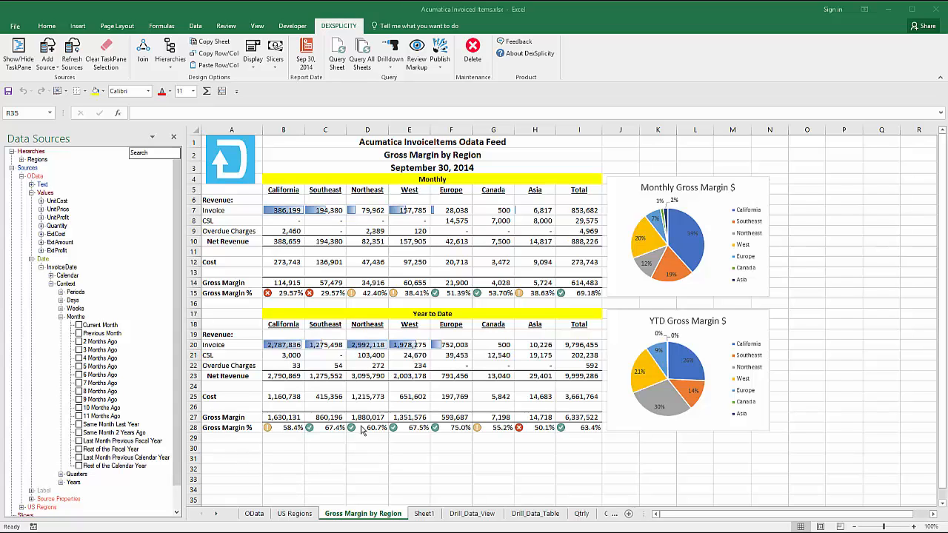
Inspect the OData source table and its refresh options, returning to the Gross Margin by Region sheet.
left_click(254, 514)
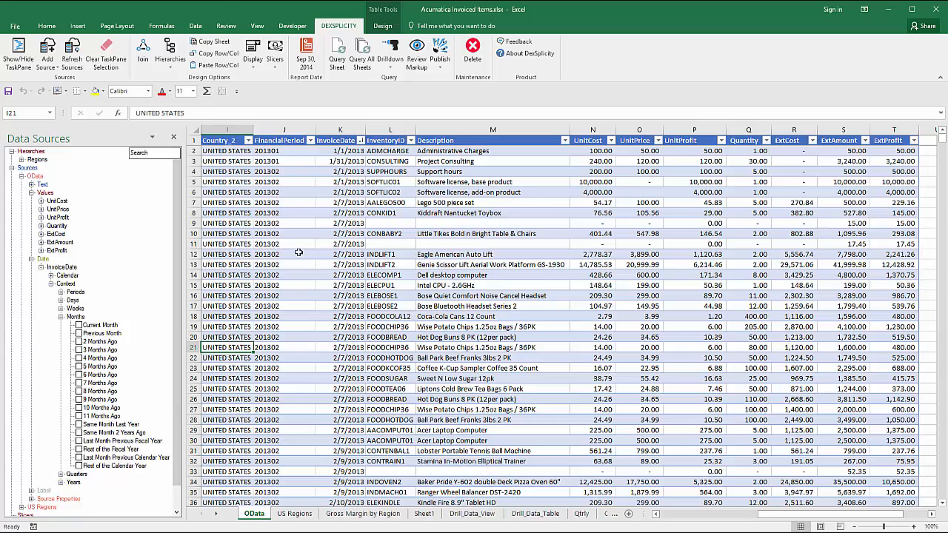
left_click(197, 26)
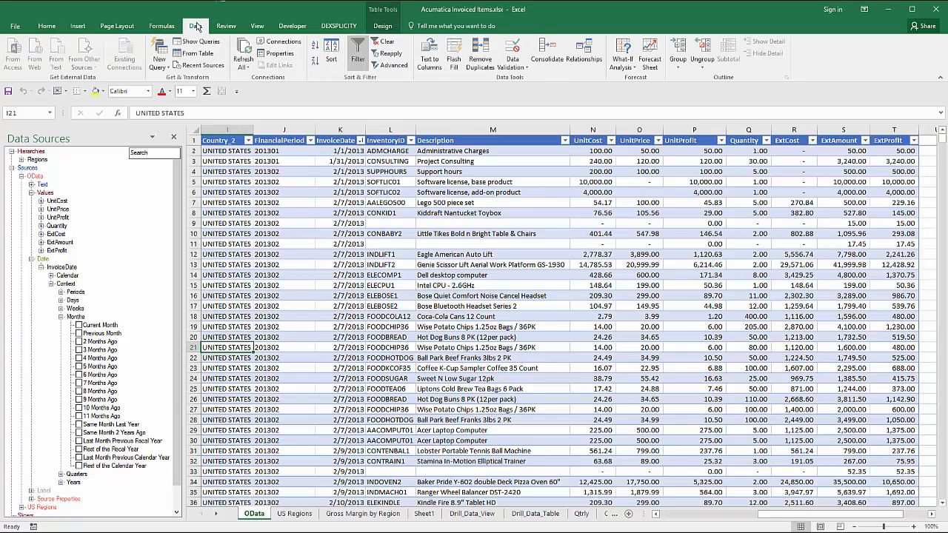
left_click(243, 65)
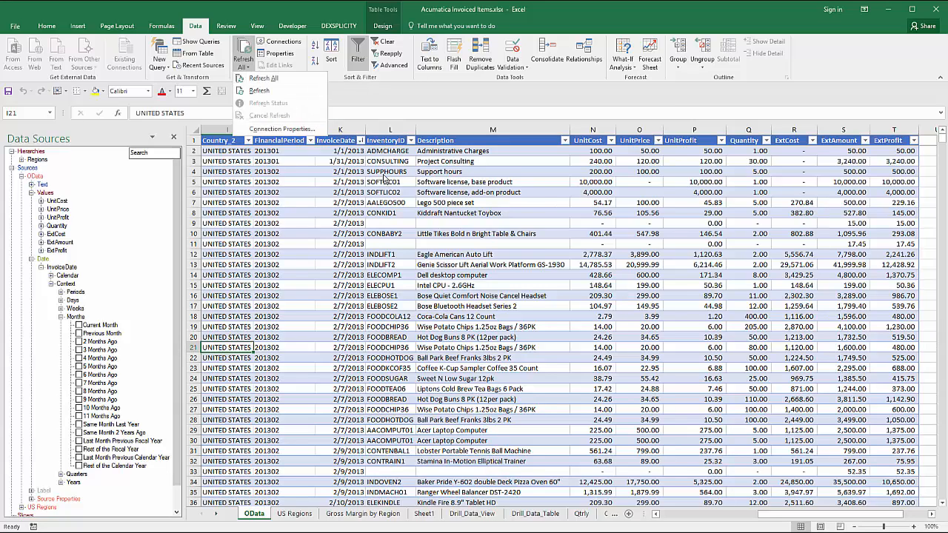
left_click(340, 517)
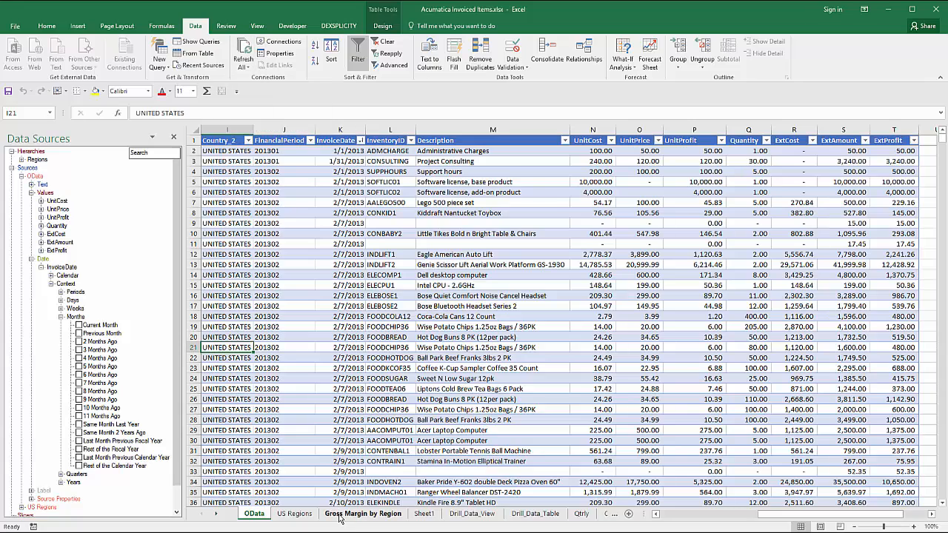
left_click(340, 516)
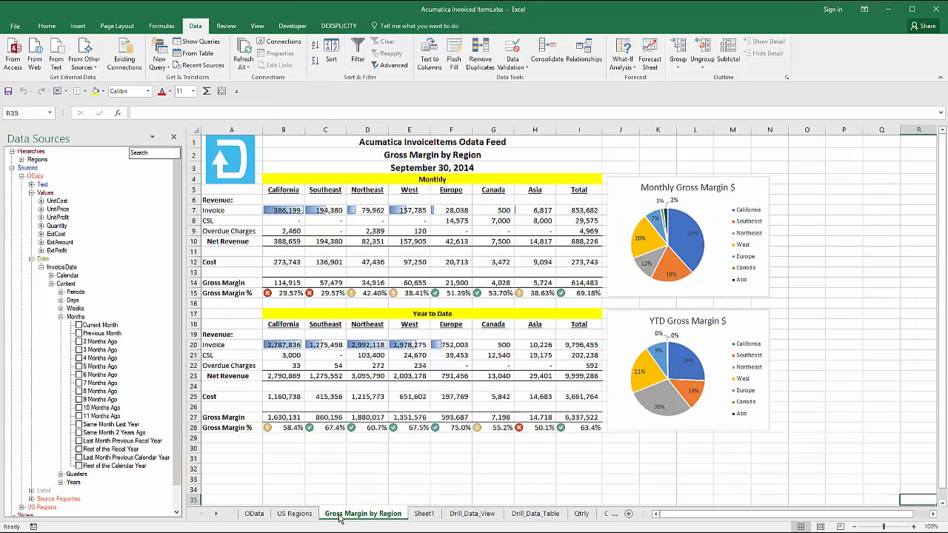
Refresh the DexSplicity data sources and inspect the Invoice total formula in I7.
left_click(329, 25)
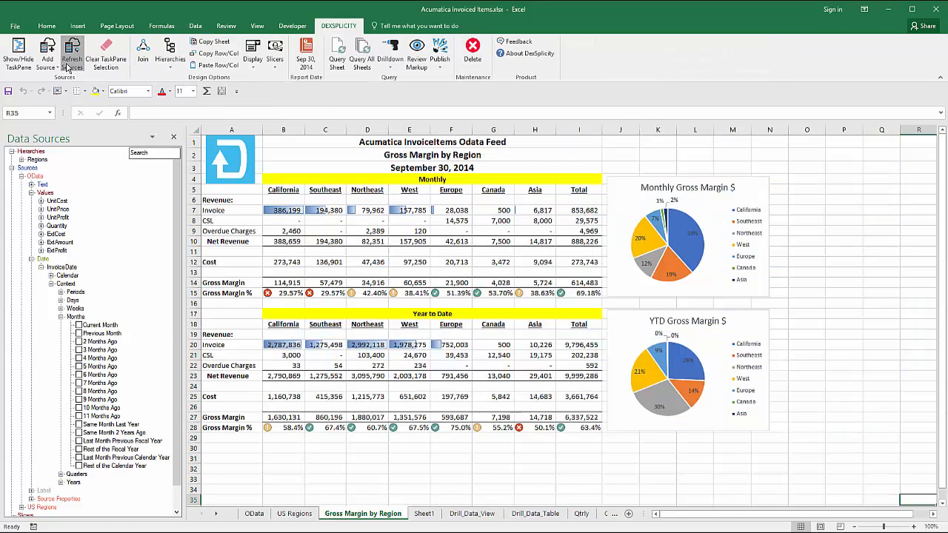
left_click(68, 67)
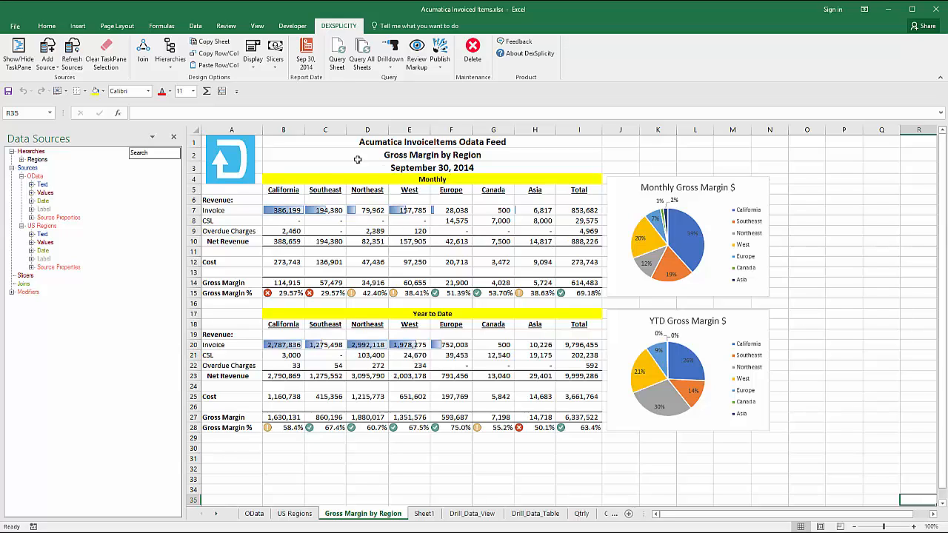
left_click(589, 213)
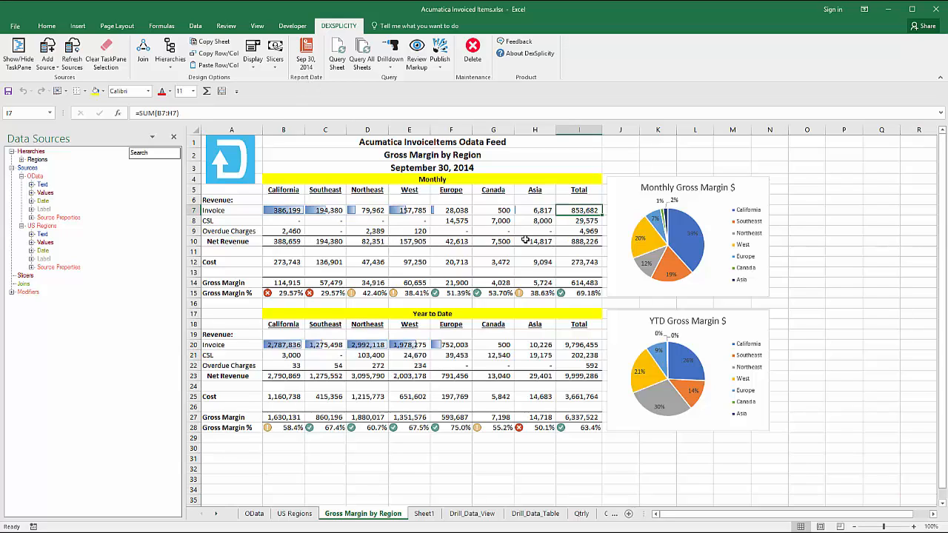
Change the report date to October 31, 2014 and update the report.
left_click(309, 65)
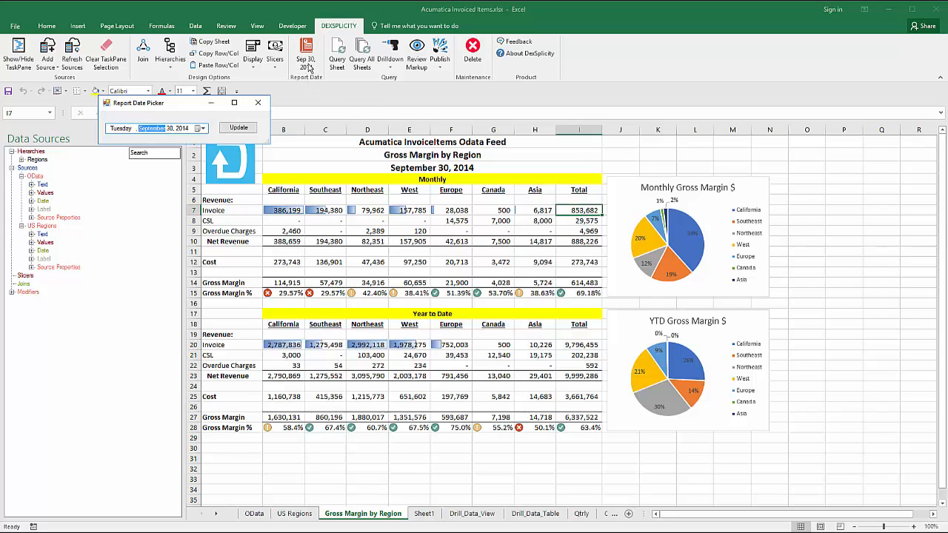
left_click(203, 128)
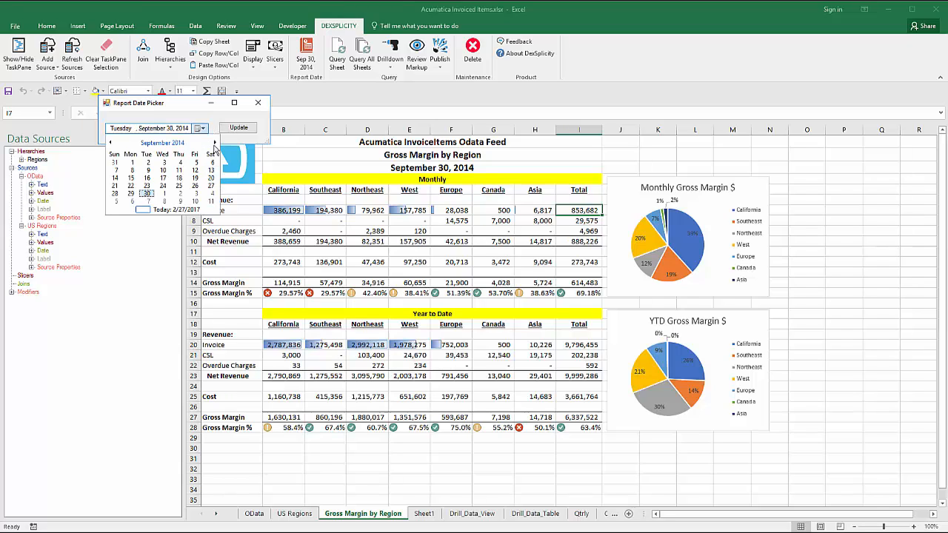
left_click(215, 144)
left_click(195, 193)
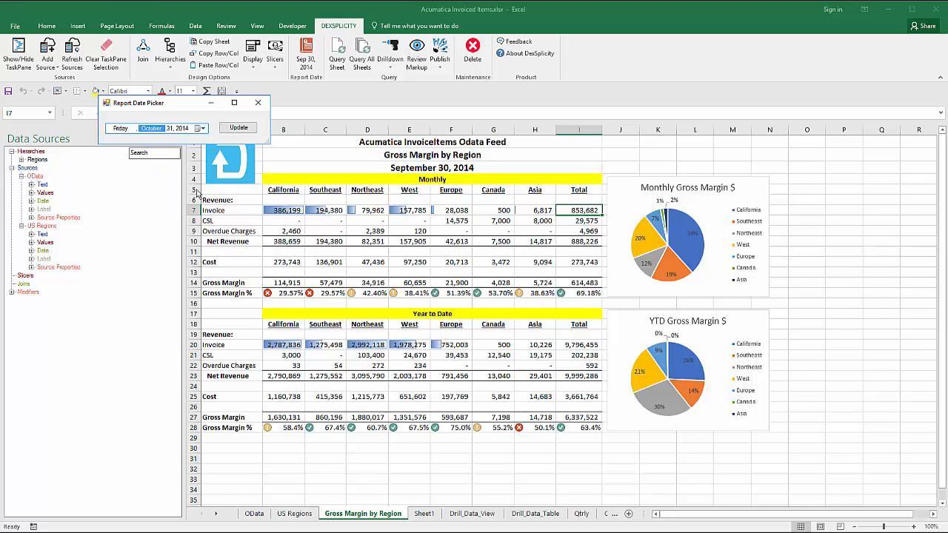
left_click(238, 130)
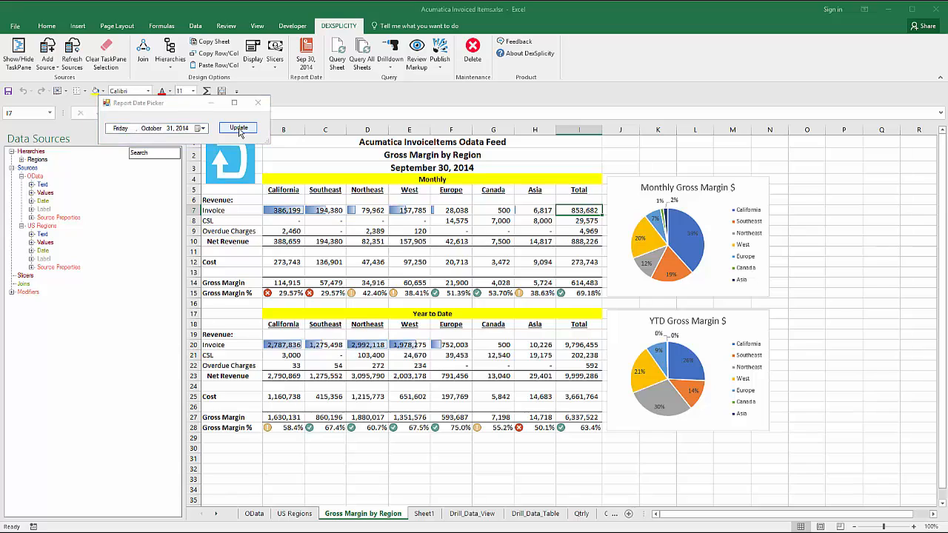